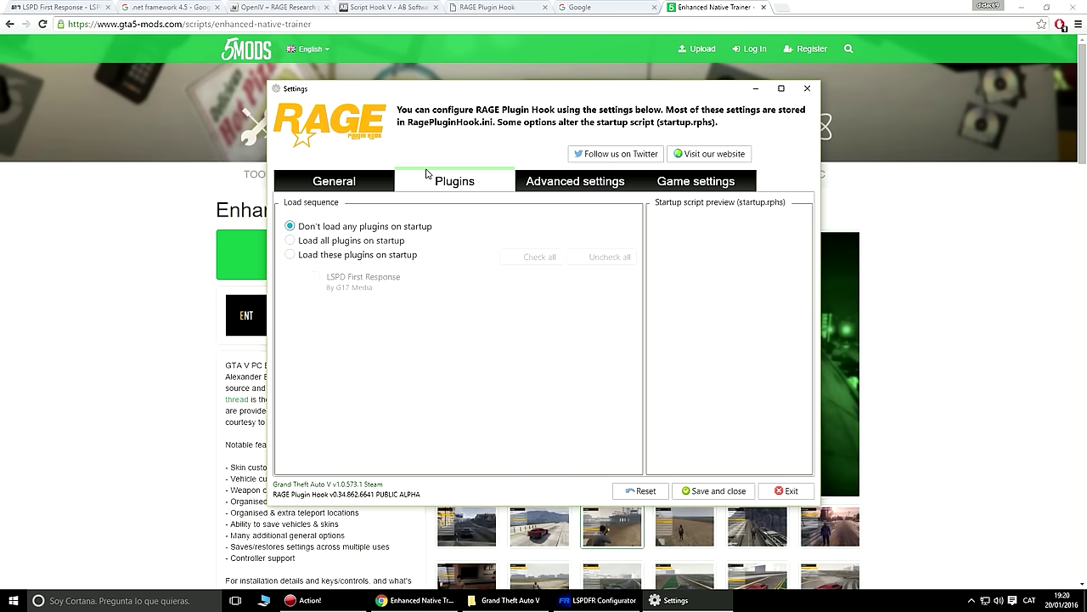
Step: Review the Advanced and Game settings pages, then return to the Plugins options
{"action": "left_click", "coordinate": [550, 186]}
{"action": "left_click", "coordinate": [659, 179]}
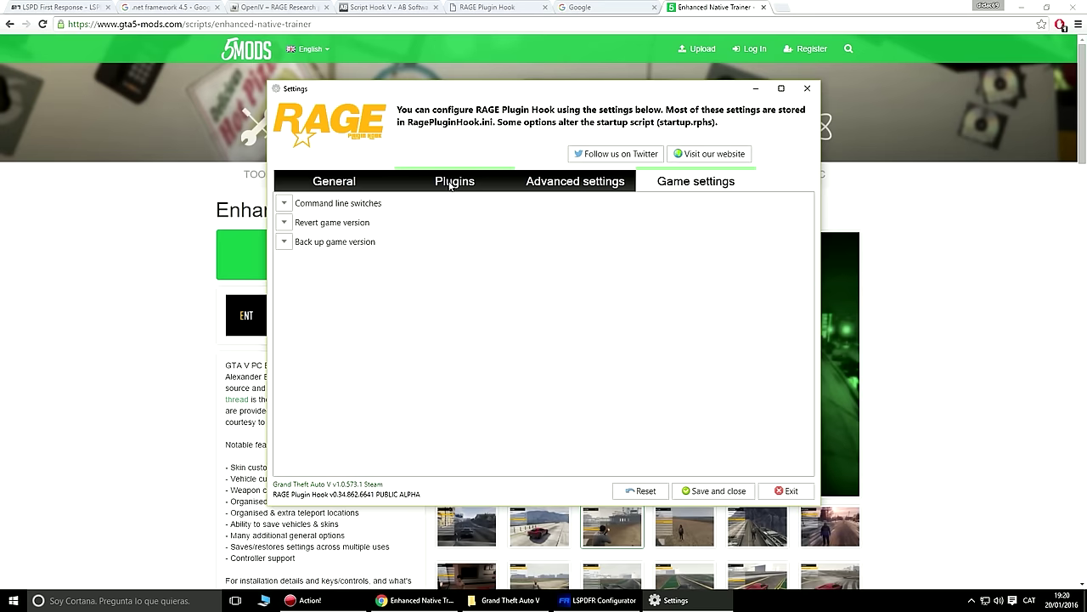
{"action": "left_click", "coordinate": [450, 183]}
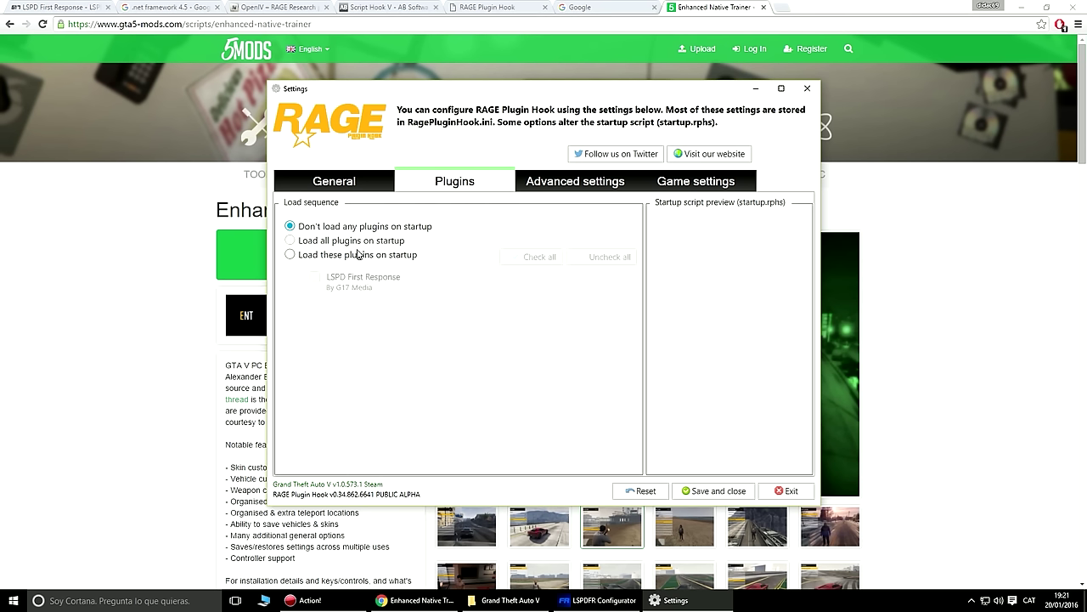
Step: Set RAGE Plugin Hook to load all plugins on startup and save the settings
{"action": "left_click", "coordinate": [307, 256]}
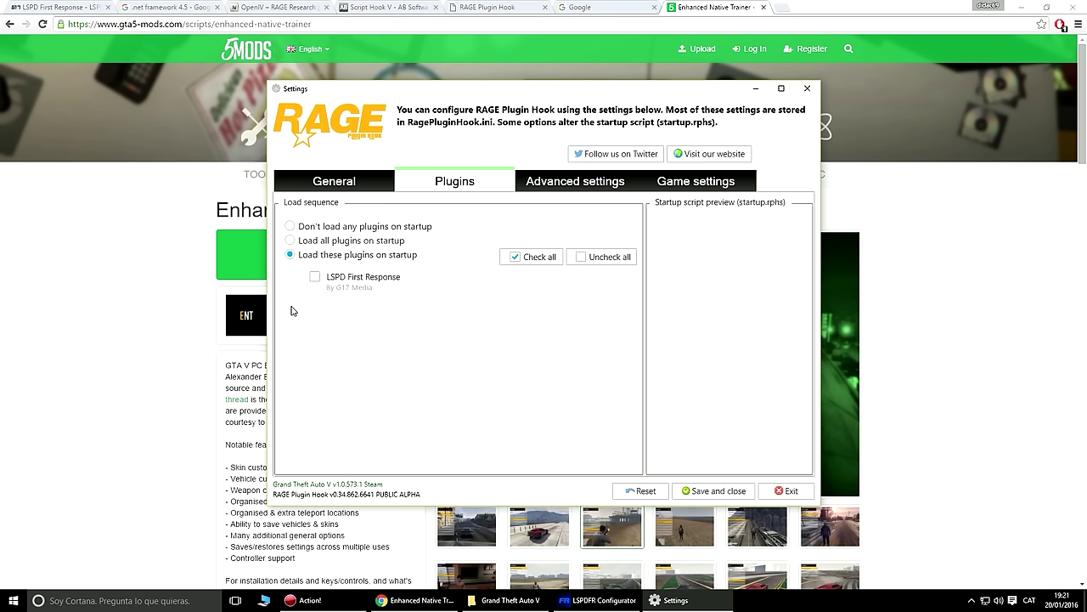
{"action": "left_click", "coordinate": [291, 240]}
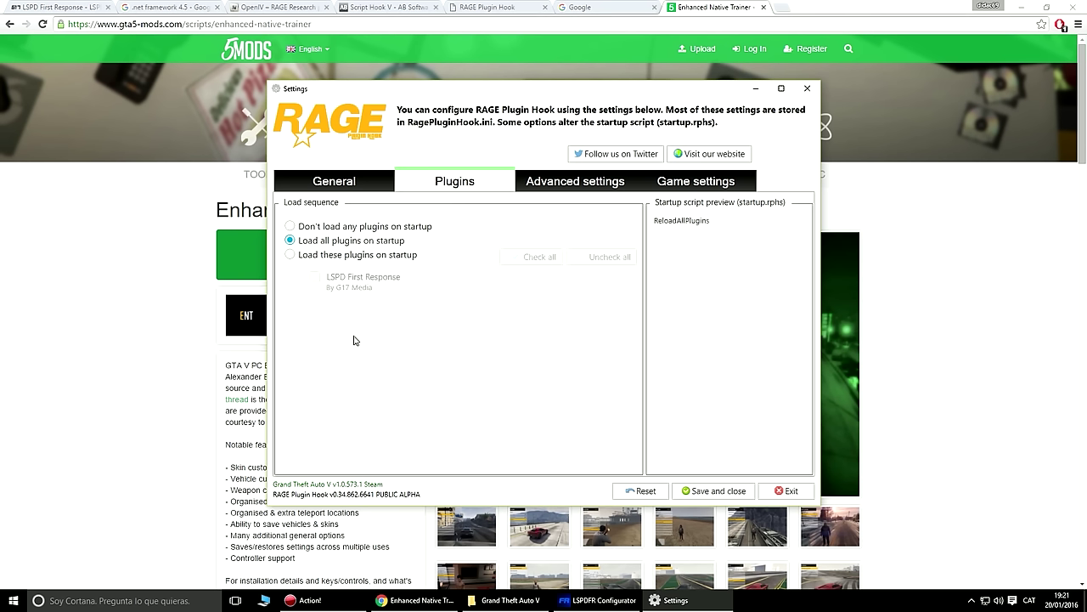
{"action": "left_click", "coordinate": [290, 254]}
{"action": "left_click", "coordinate": [314, 276]}
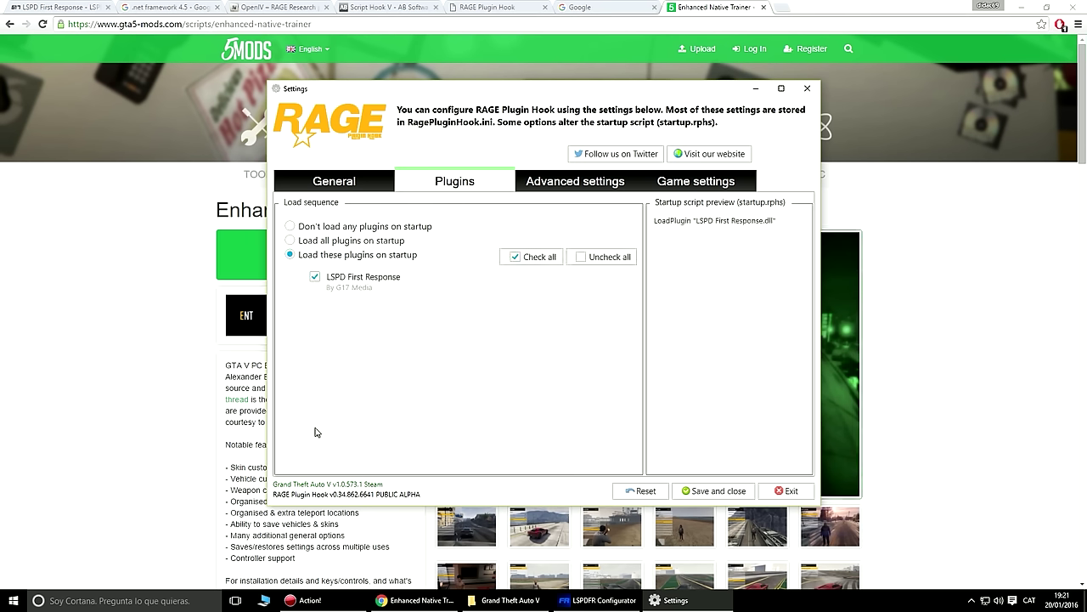
{"action": "left_click", "coordinate": [290, 241]}
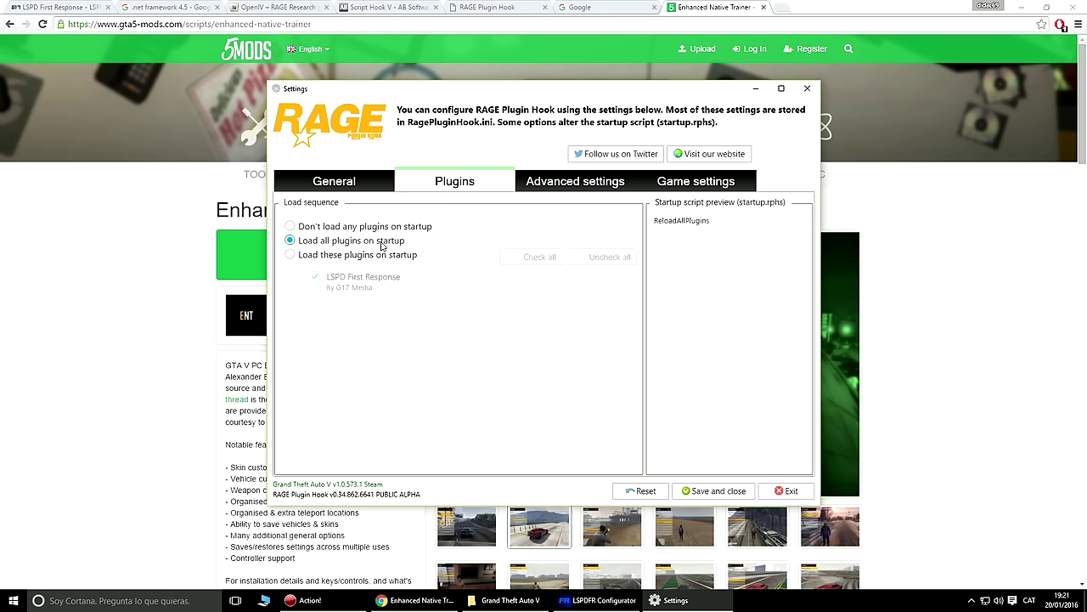
{"action": "left_click", "coordinate": [291, 255]}
{"action": "left_click", "coordinate": [314, 276]}
{"action": "left_click", "coordinate": [290, 240]}
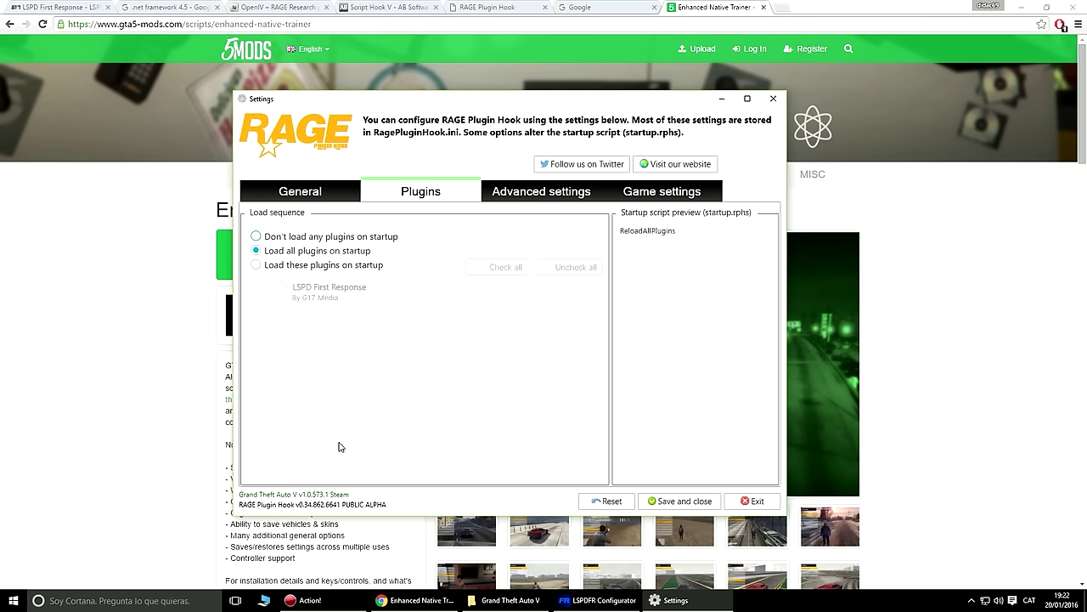
{"action": "left_click", "coordinate": [672, 506]}
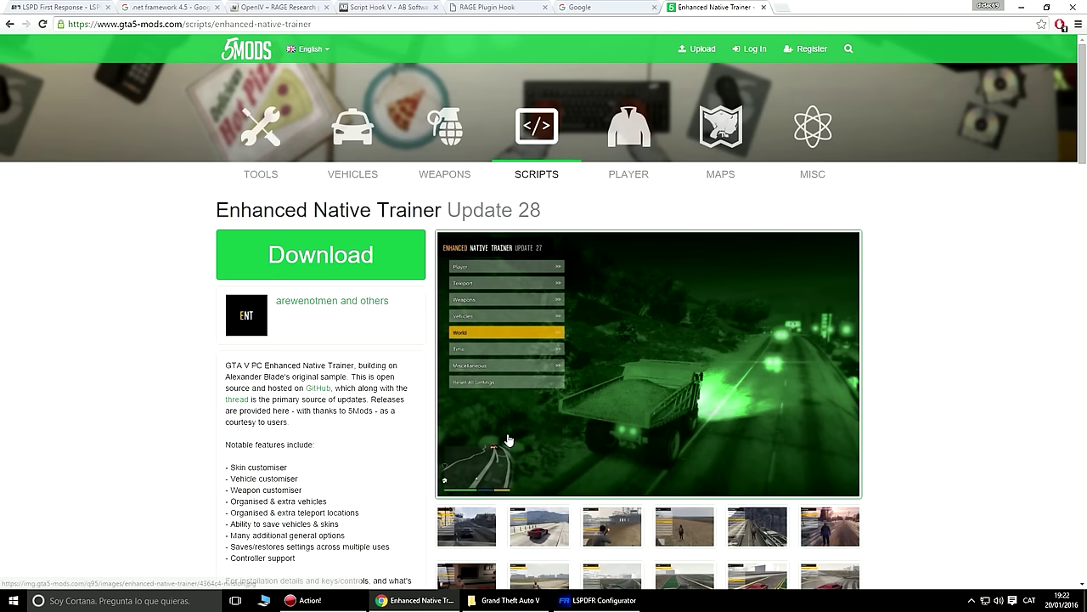
Step: Turn on Preload all models in the LSPDFR Configurator and save its settings
{"action": "left_click", "coordinate": [1022, 7]}
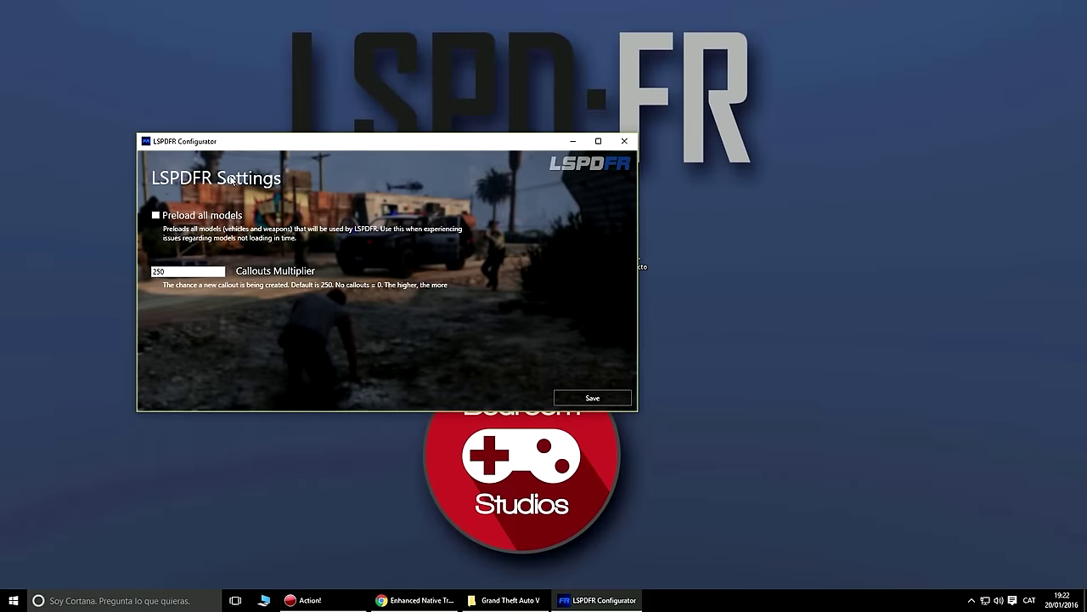
{"action": "left_click_drag", "start_coordinate": [235, 143], "coordinate": [357, 132]}
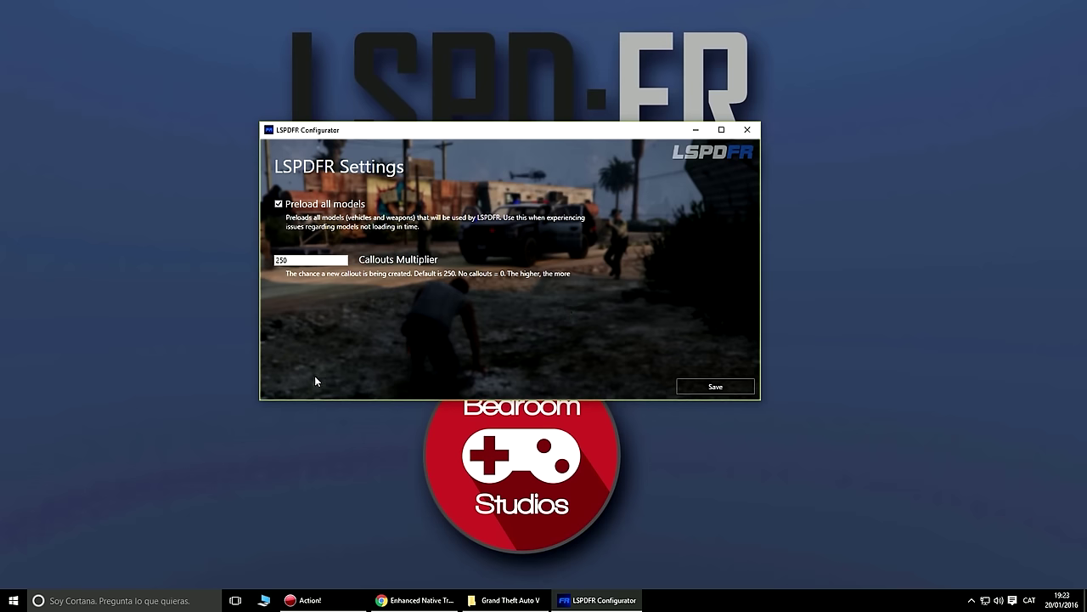
{"action": "left_click", "coordinate": [710, 388]}
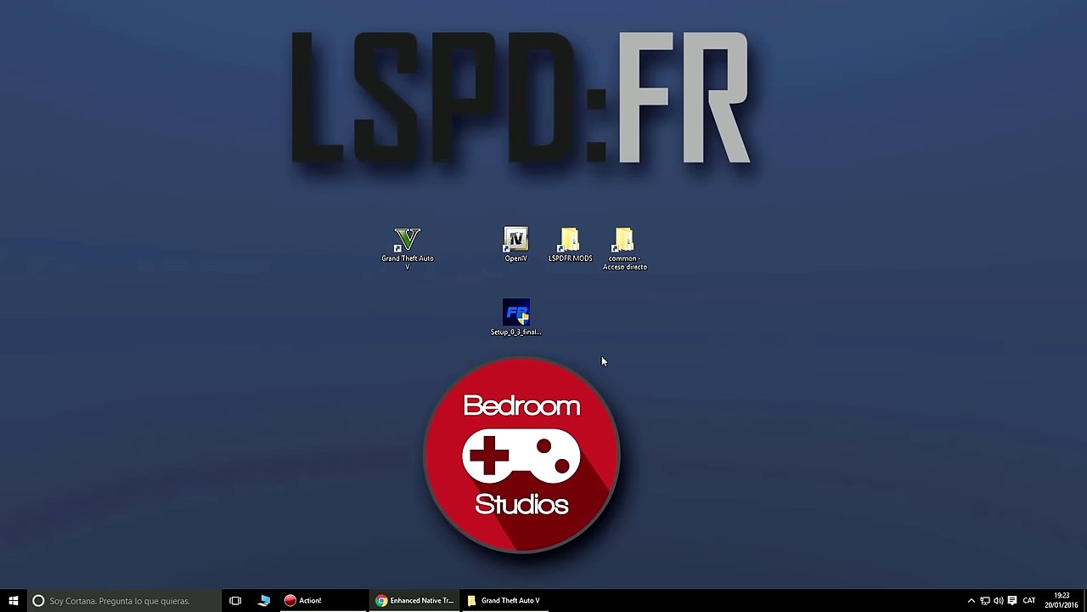
Step: Look through the 66 items in the Grand Theft Auto V game folder
{"action": "left_click_drag", "start_coordinate": [289, 235], "coordinate": [872, 435]}
{"action": "left_click", "coordinate": [863, 436]}
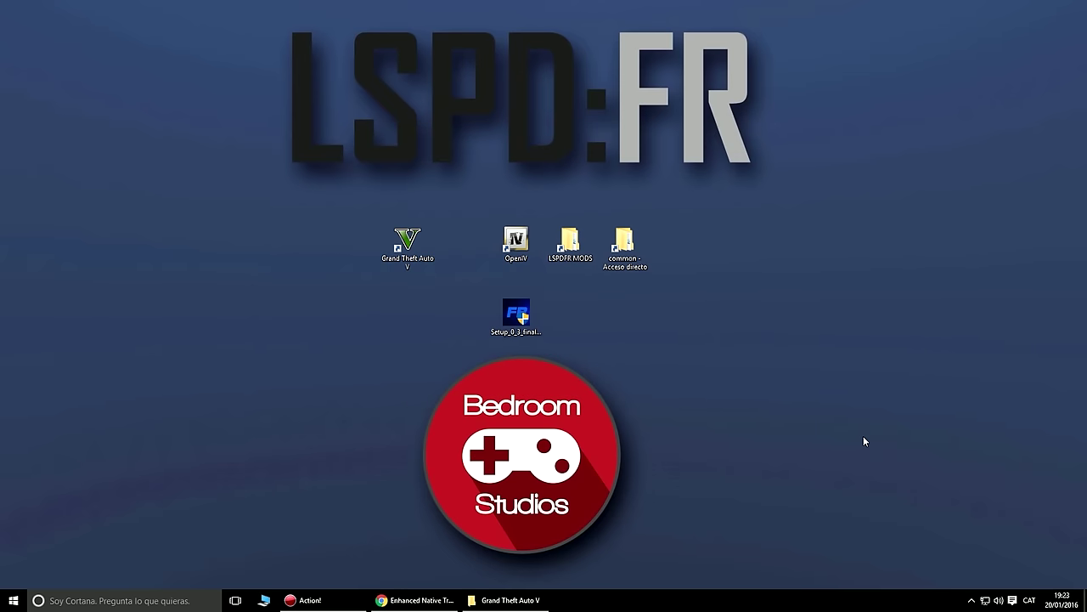
{"action": "left_click", "coordinate": [505, 600]}
{"action": "scroll", "coordinate": [481, 425], "scroll_direction": "down", "scroll_amount": 5}
{"action": "scroll", "coordinate": [507, 449], "scroll_direction": "down", "scroll_amount": 5}
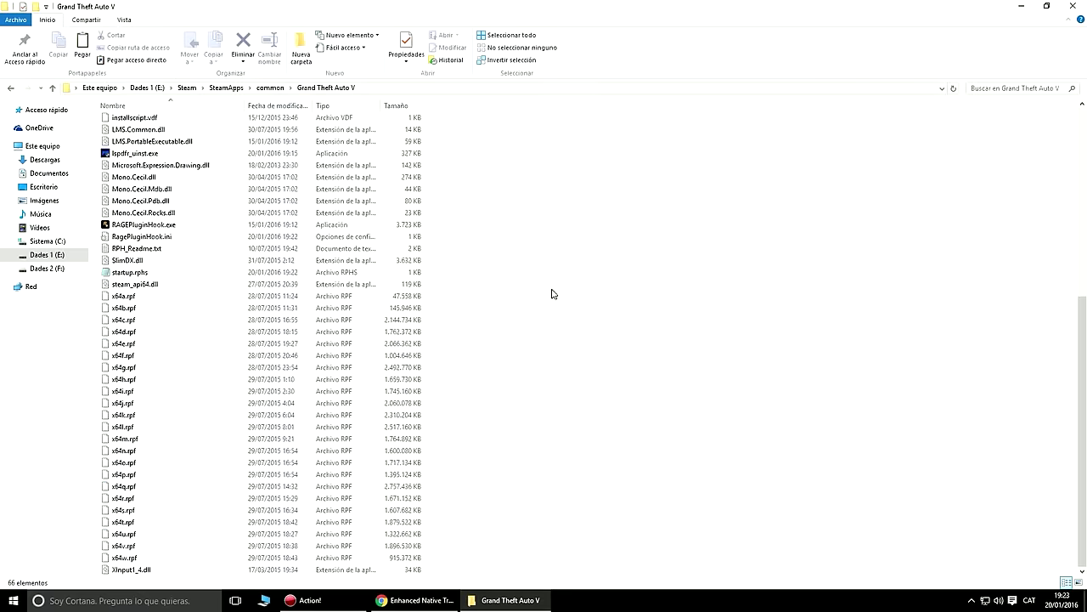
{"action": "scroll", "coordinate": [583, 383], "scroll_direction": "up", "scroll_amount": 9}
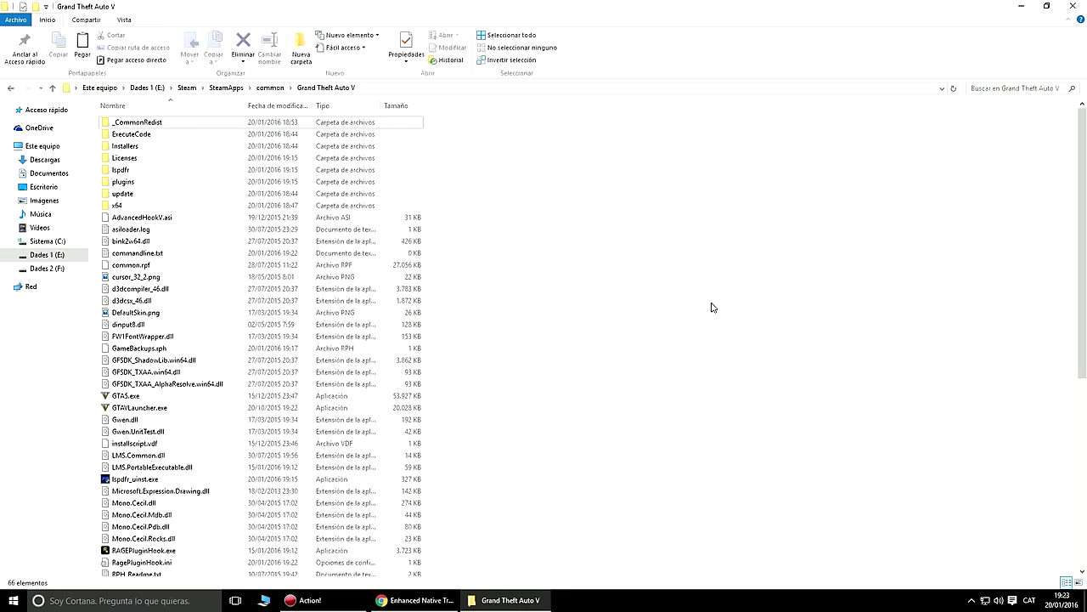
{"action": "left_click_drag", "start_coordinate": [1083, 137], "coordinate": [1060, 128]}
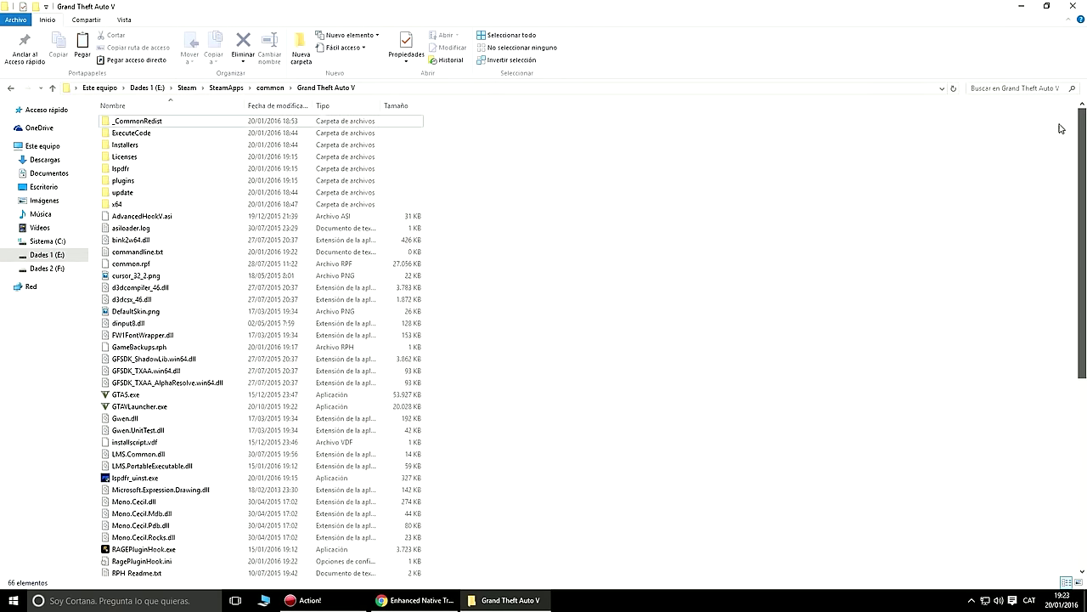
Step: Minimize the game folder and delete the LSPDFR setup installer from the desktop
{"action": "left_click", "coordinate": [1020, 8]}
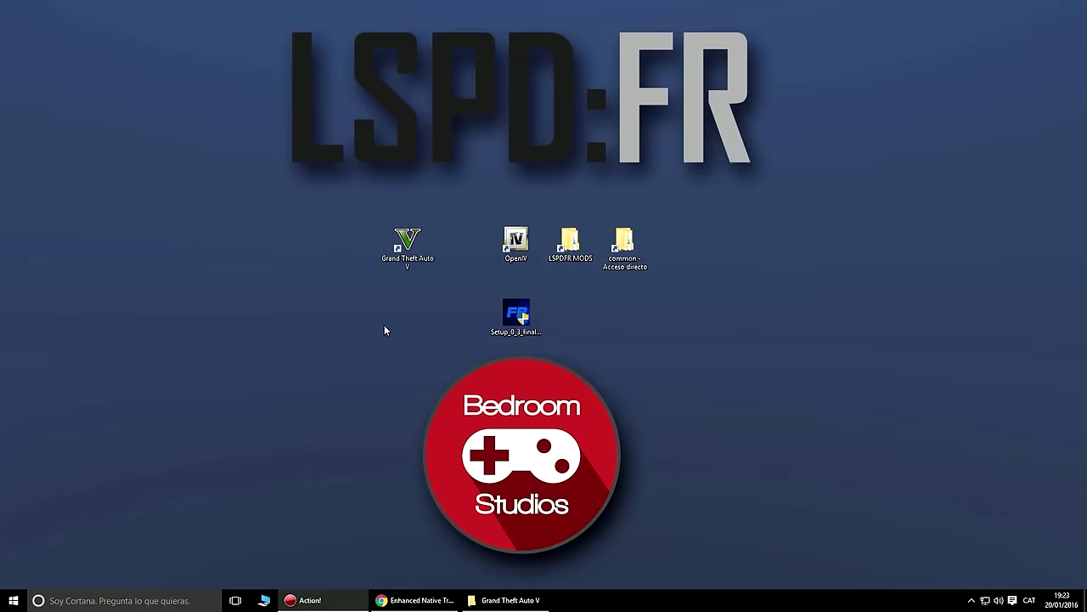
{"action": "left_click", "coordinate": [509, 322]}
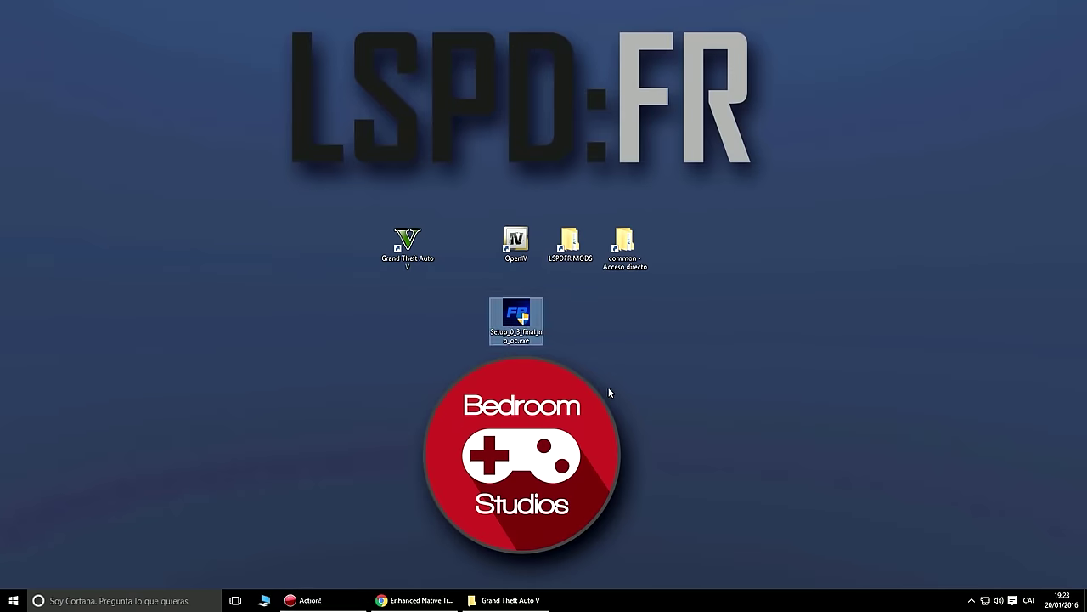
{"action": "key", "text": "Delete"}
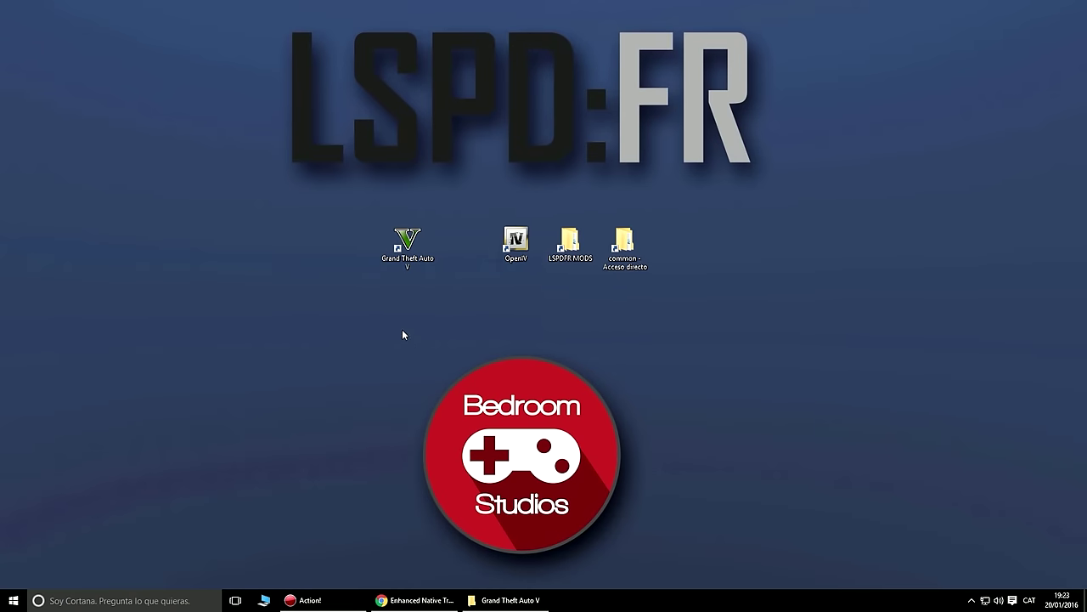
Step: Locate and select RAGEPluginHook.exe in the Grand Theft Auto V folder
{"action": "left_click", "coordinate": [508, 600]}
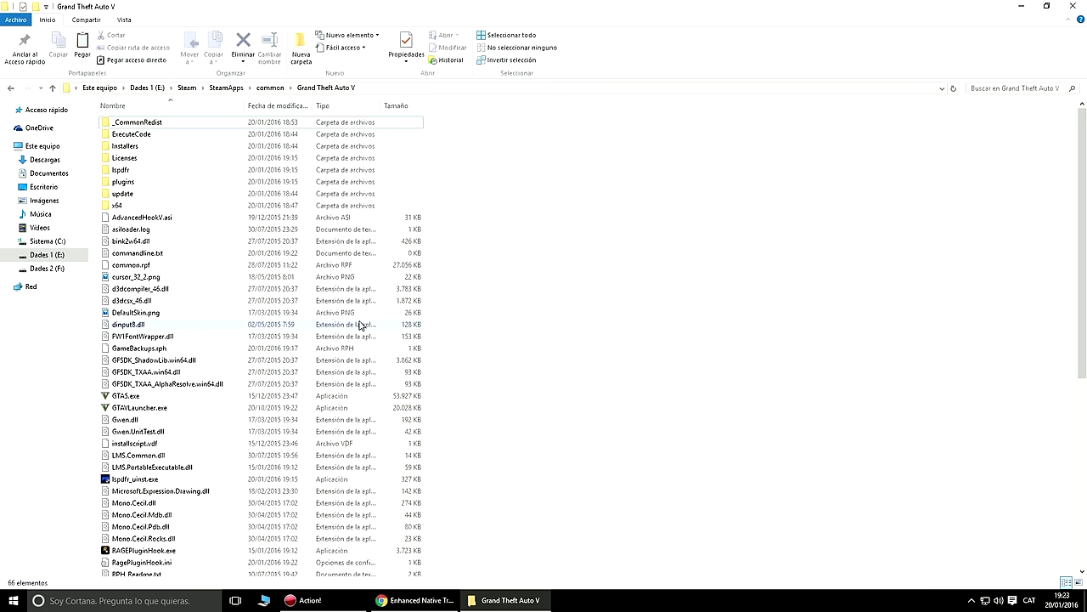
{"action": "scroll", "coordinate": [361, 323], "scroll_direction": "up", "scroll_amount": 3}
{"action": "scroll", "coordinate": [287, 363], "scroll_direction": "down", "scroll_amount": 7}
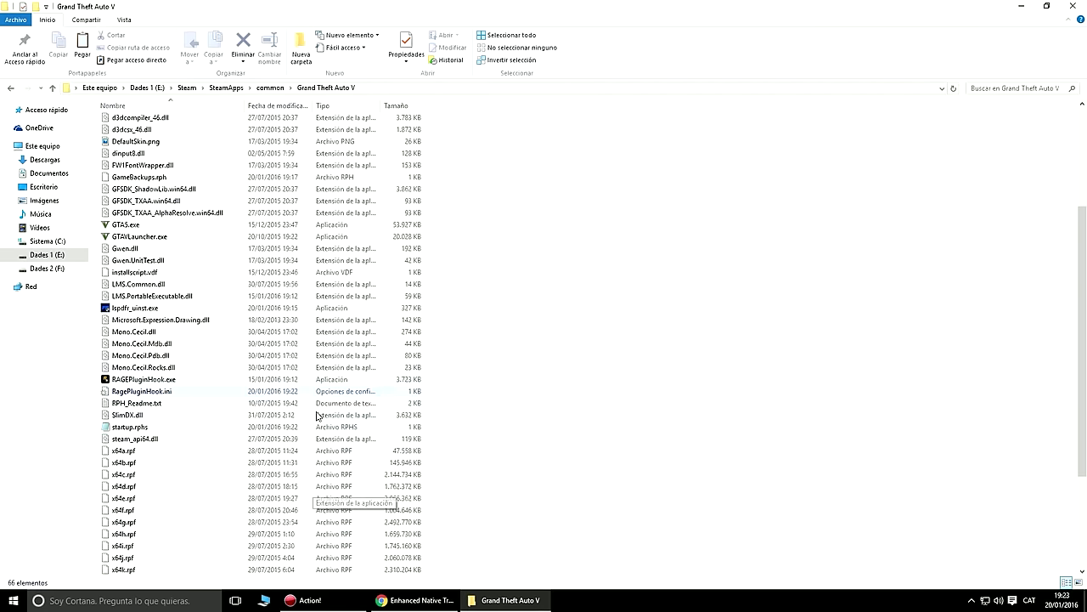
{"action": "scroll", "coordinate": [288, 364], "scroll_direction": "up", "scroll_amount": 7}
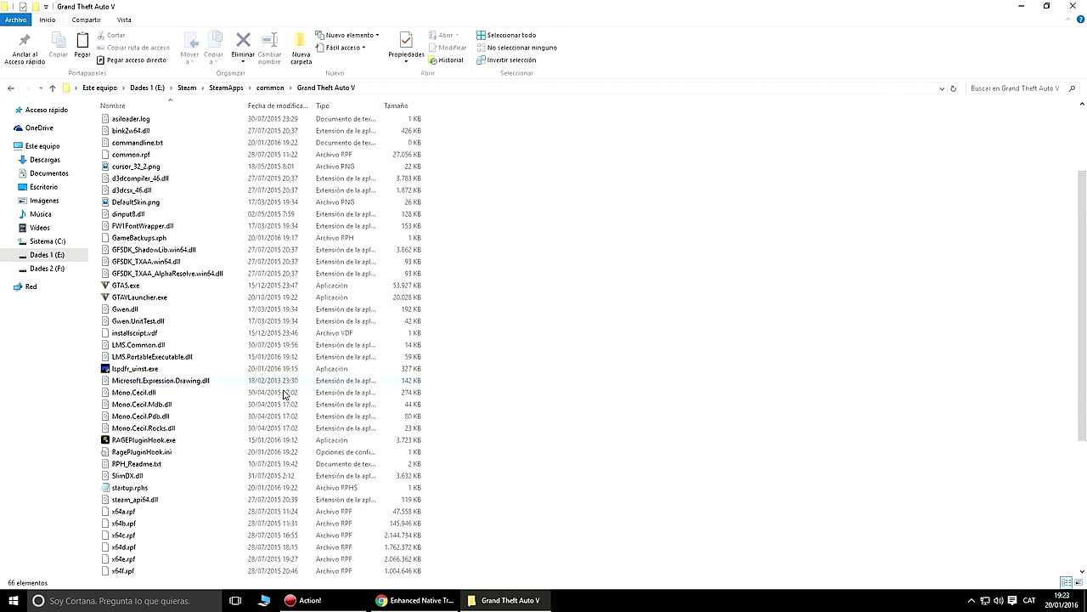
{"action": "scroll", "coordinate": [223, 290], "scroll_direction": "down", "scroll_amount": 2}
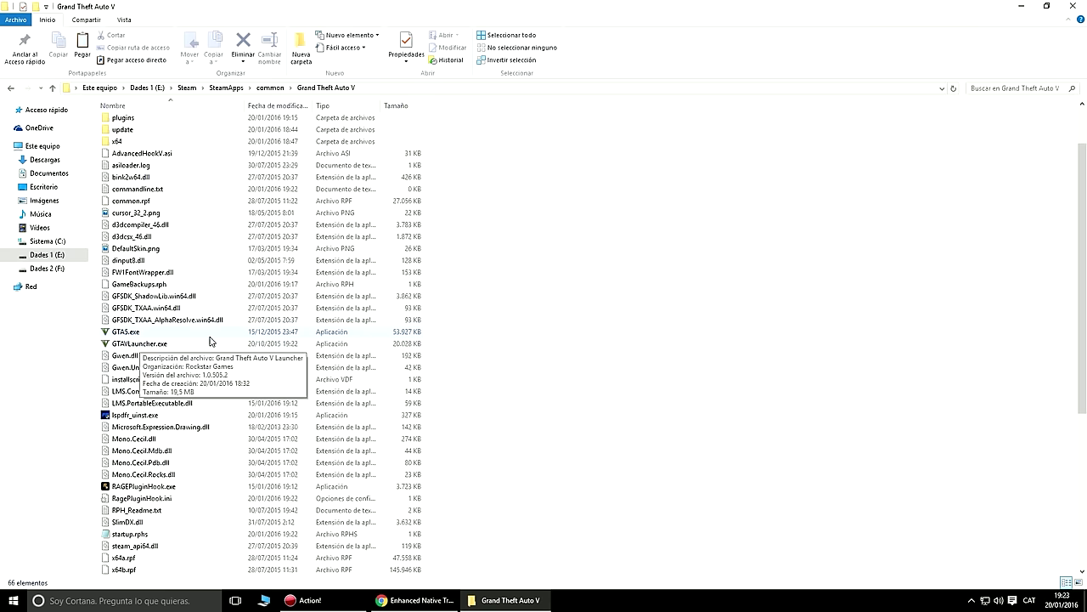
{"action": "scroll", "coordinate": [204, 344], "scroll_direction": "down", "scroll_amount": 4}
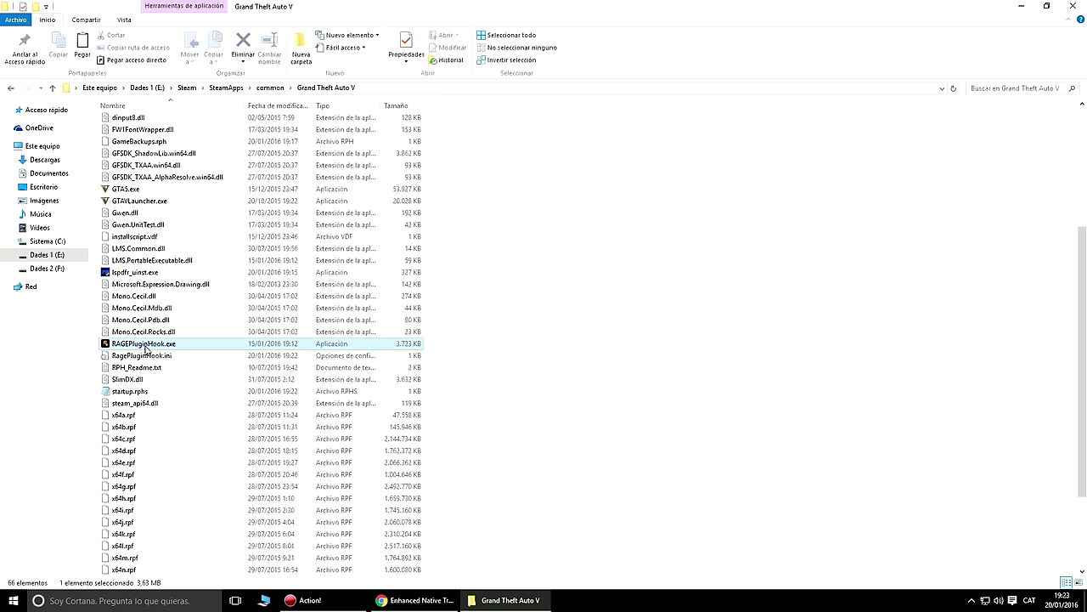
{"action": "left_click", "coordinate": [143, 345]}
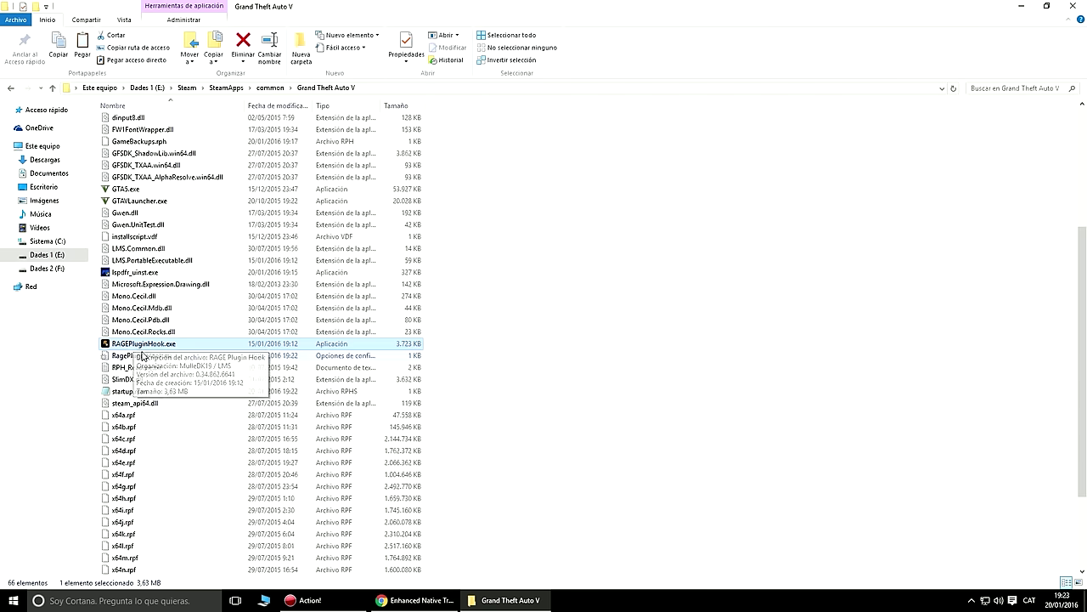
Step: Send a RAGEPluginHook.exe shortcut to the desktop and place it beside the Grand Theft Auto V icon
{"action": "right_click", "coordinate": [144, 344]}
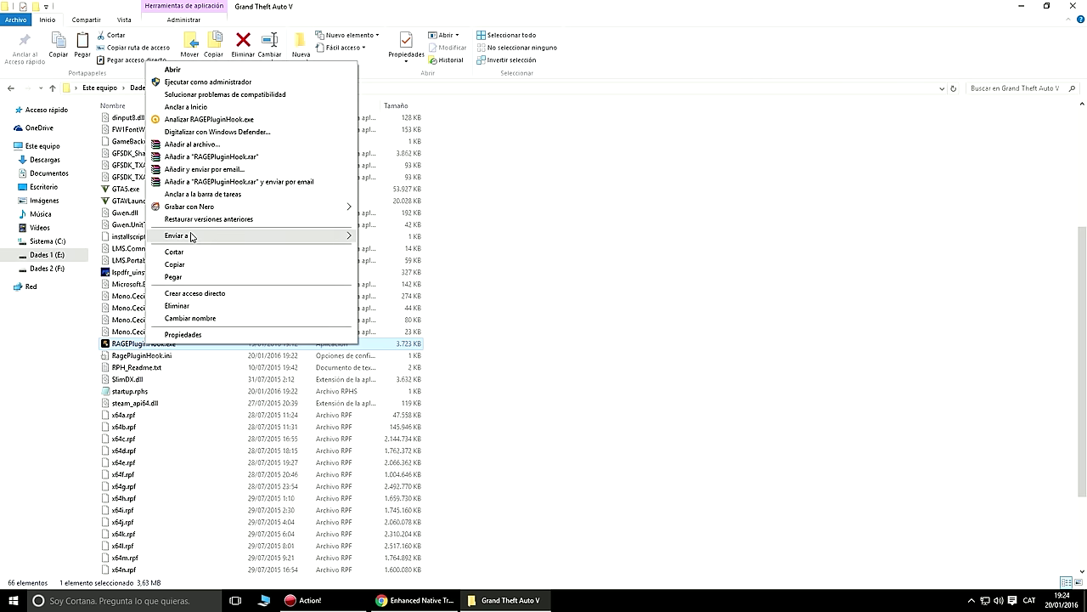
{"action": "mouse_move", "coordinate": [192, 236]}
{"action": "left_click", "coordinate": [407, 308]}
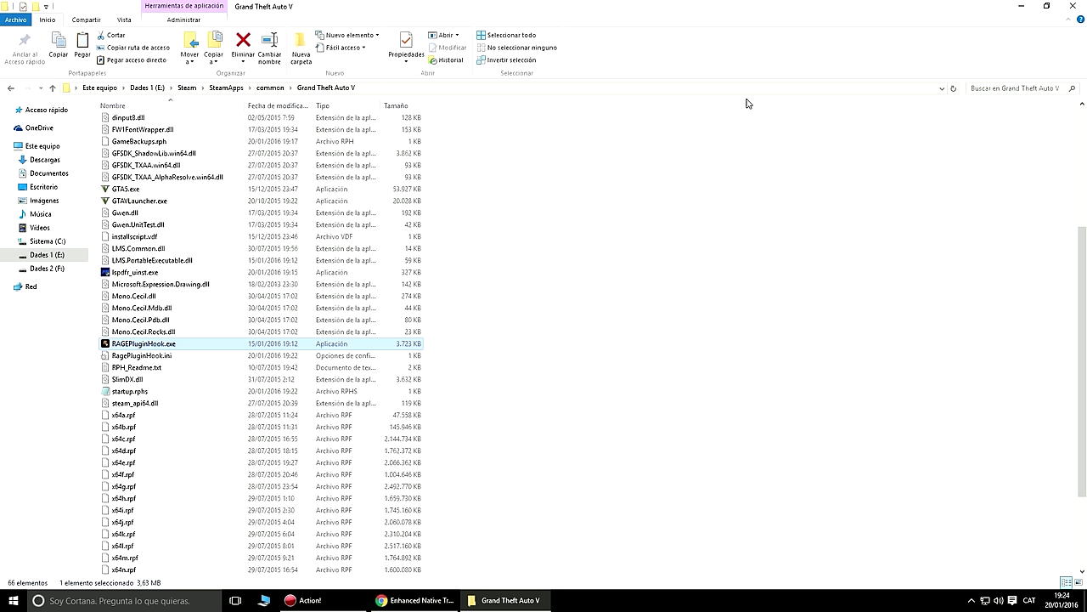
{"action": "left_click", "coordinate": [1072, 6]}
{"action": "left_click_drag", "start_coordinate": [8, 32], "coordinate": [442, 255]}
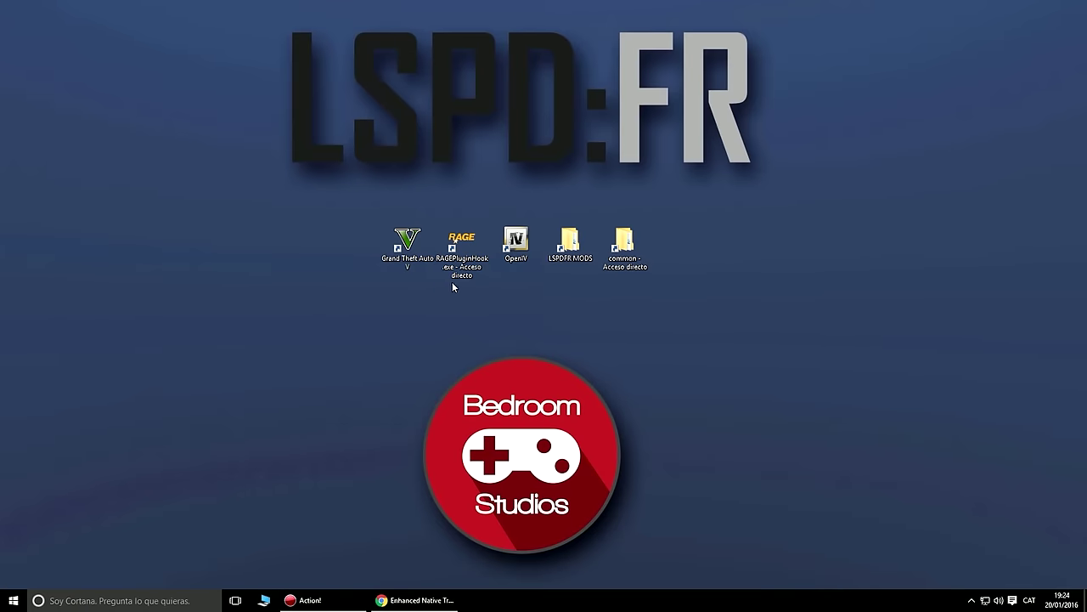
Step: Rename the desktop shortcut to RAGEPluginHook by removing its extra suffix
{"action": "left_click", "coordinate": [409, 252]}
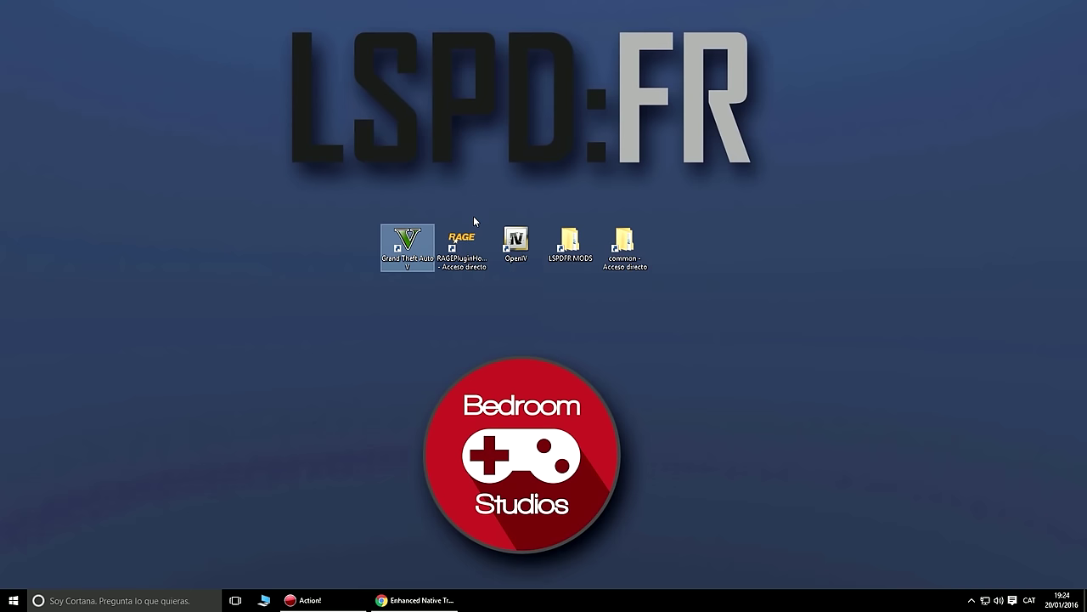
{"action": "left_click", "coordinate": [465, 242]}
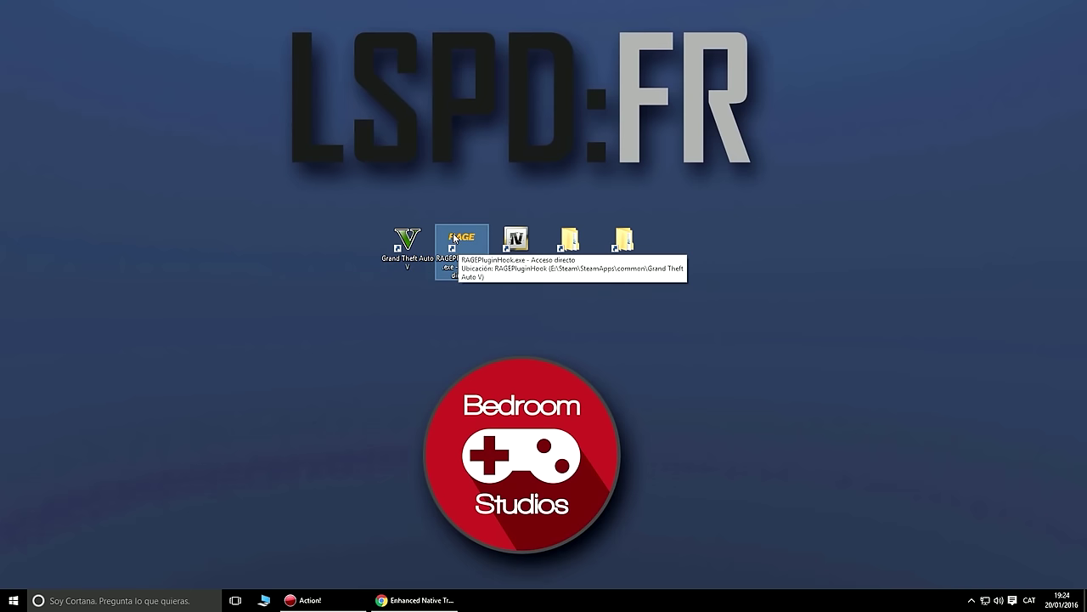
{"action": "left_click", "coordinate": [469, 275]}
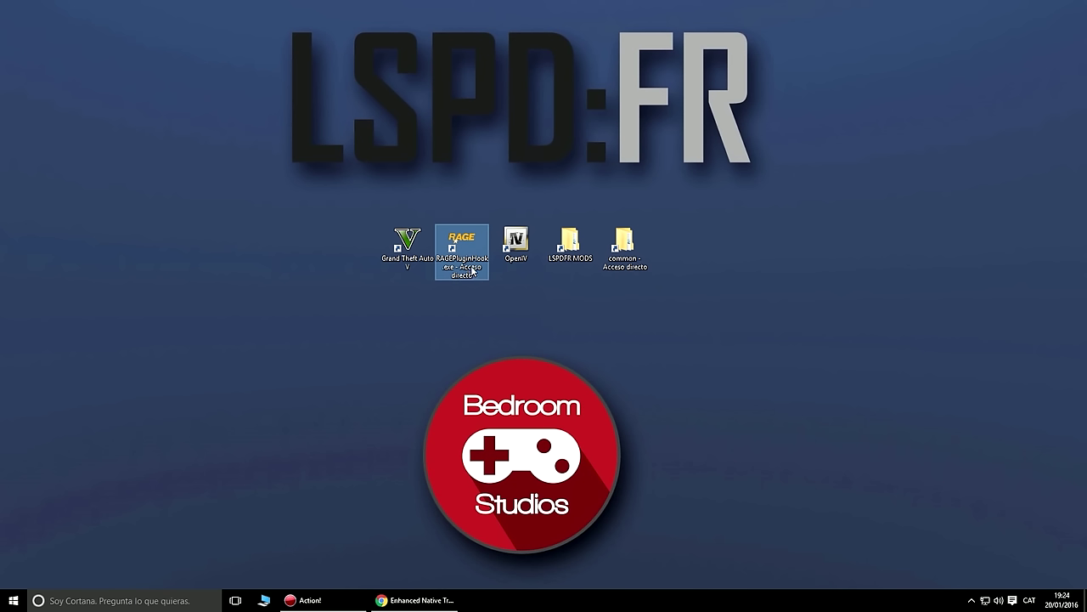
{"action": "left_click_drag", "start_coordinate": [483, 273], "coordinate": [455, 266]}
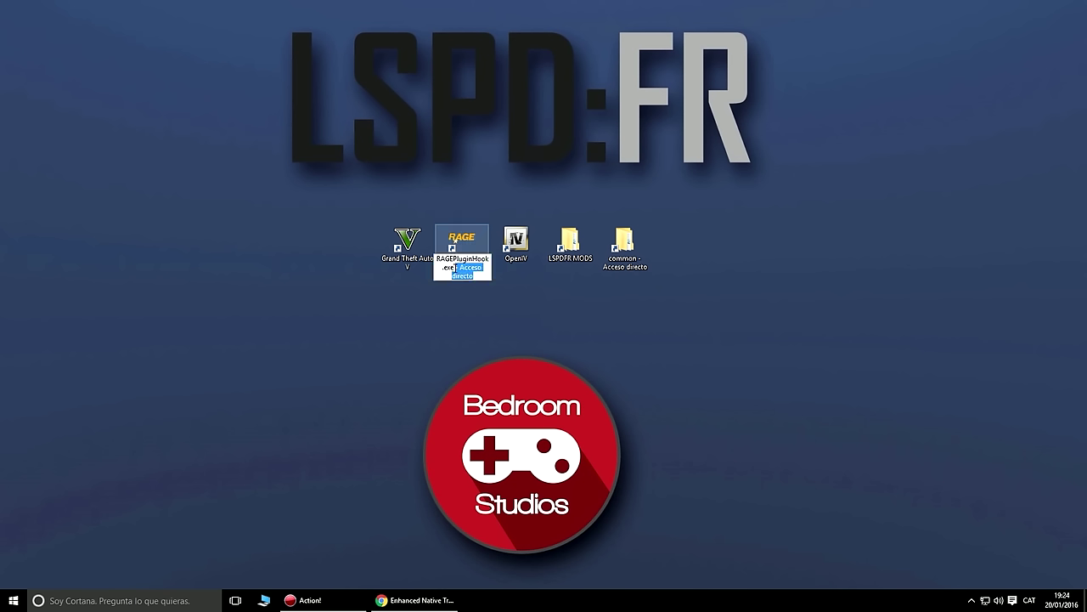
{"action": "key", "text": "BackSpace"}
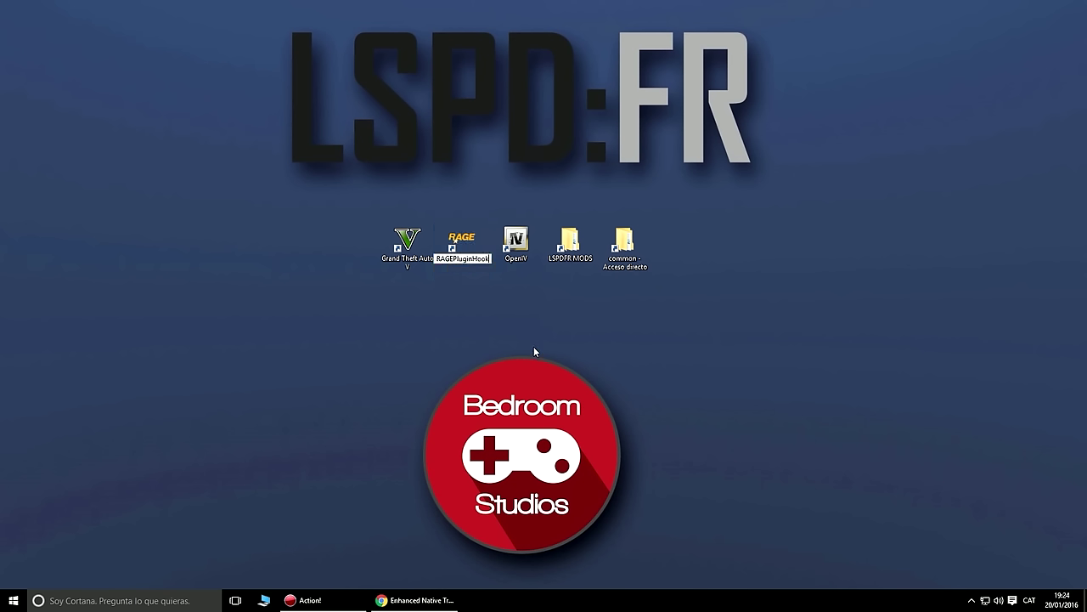
{"action": "key", "text": "Return"}
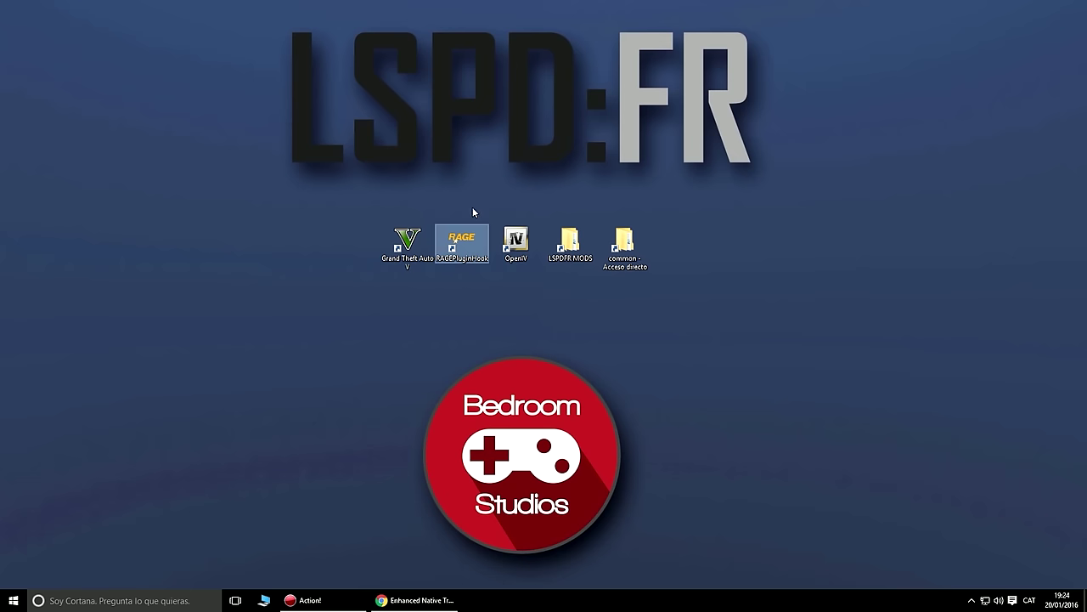
Step: Set the shortcut to Ejecutar como administrador, then launch RAGE Plugin Hook, accepting elevation
{"action": "right_click", "coordinate": [473, 247]}
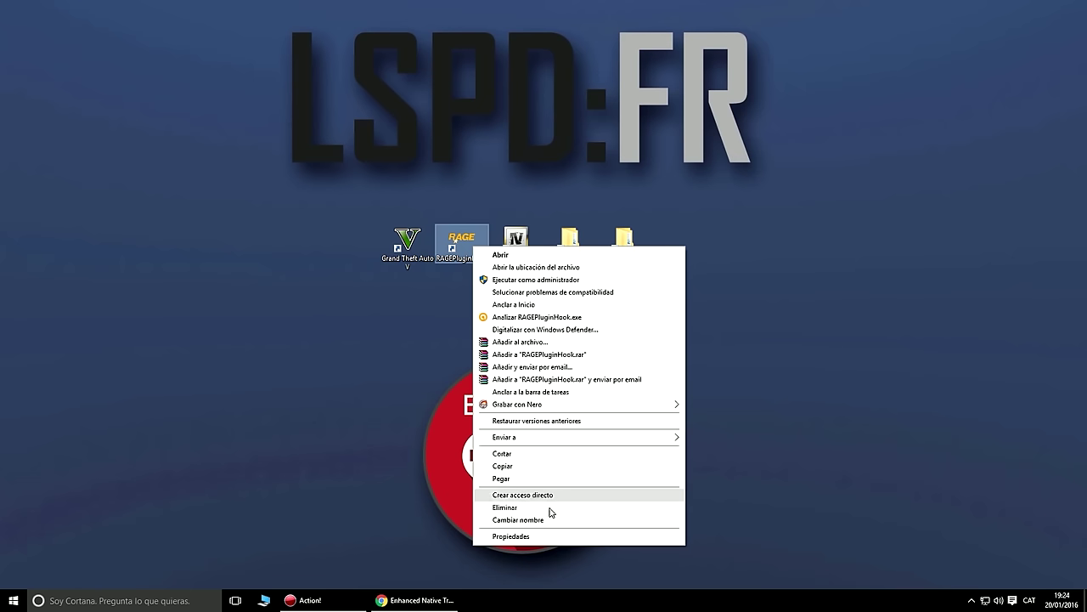
{"action": "left_click", "coordinate": [544, 536]}
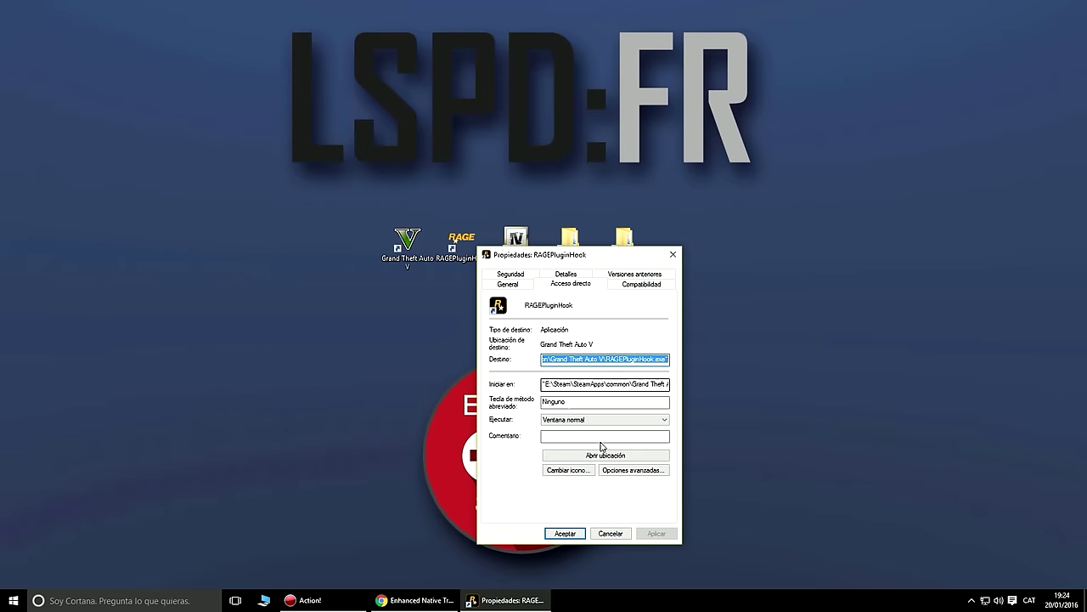
{"action": "left_click", "coordinate": [628, 469]}
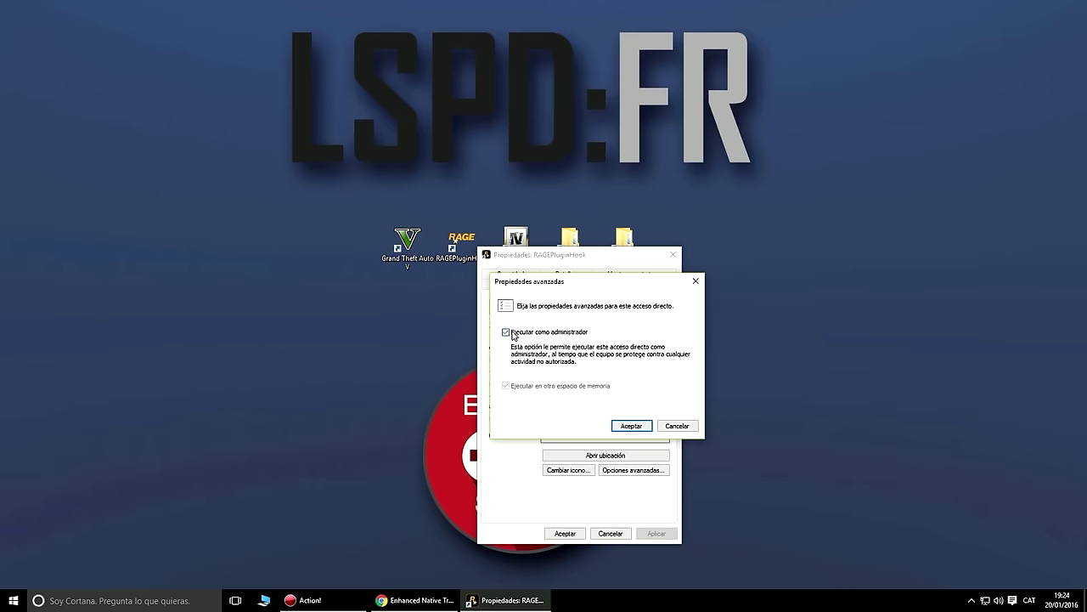
{"action": "left_click", "coordinate": [631, 425]}
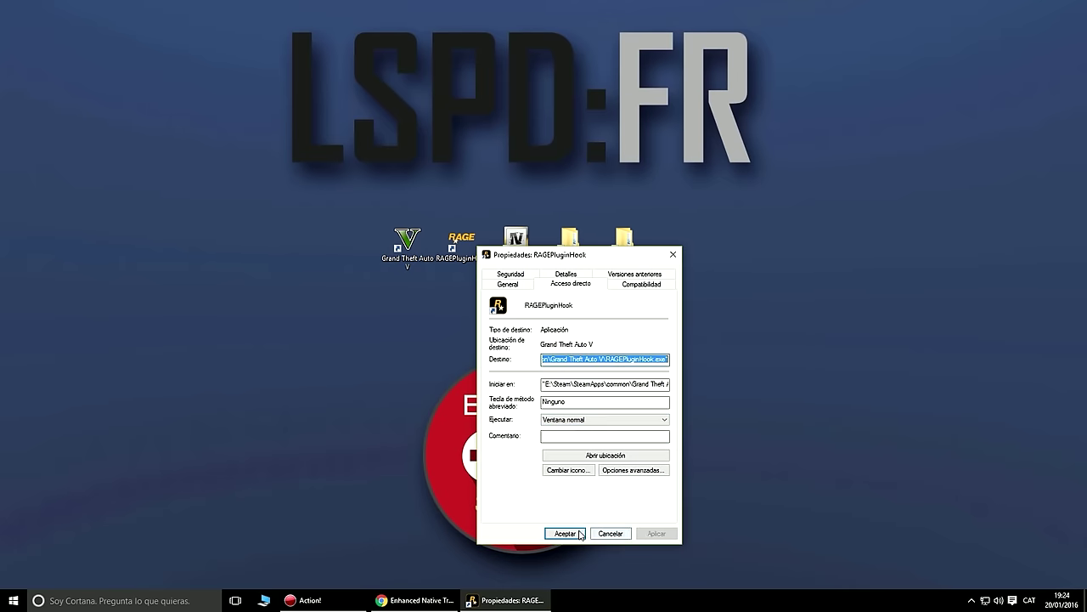
{"action": "left_click", "coordinate": [564, 533]}
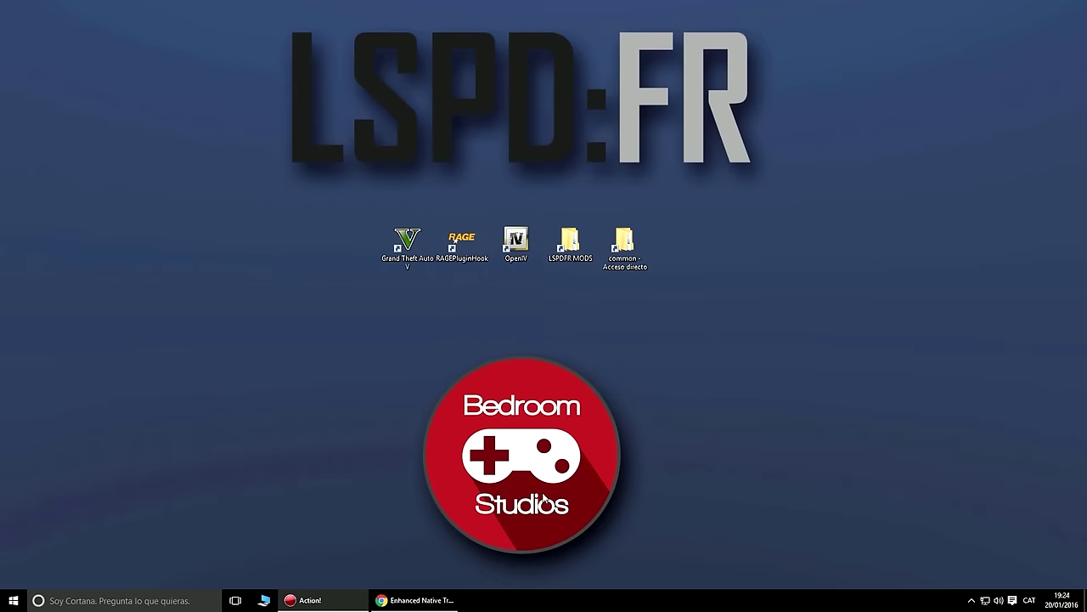
{"action": "double_click", "coordinate": [468, 244]}
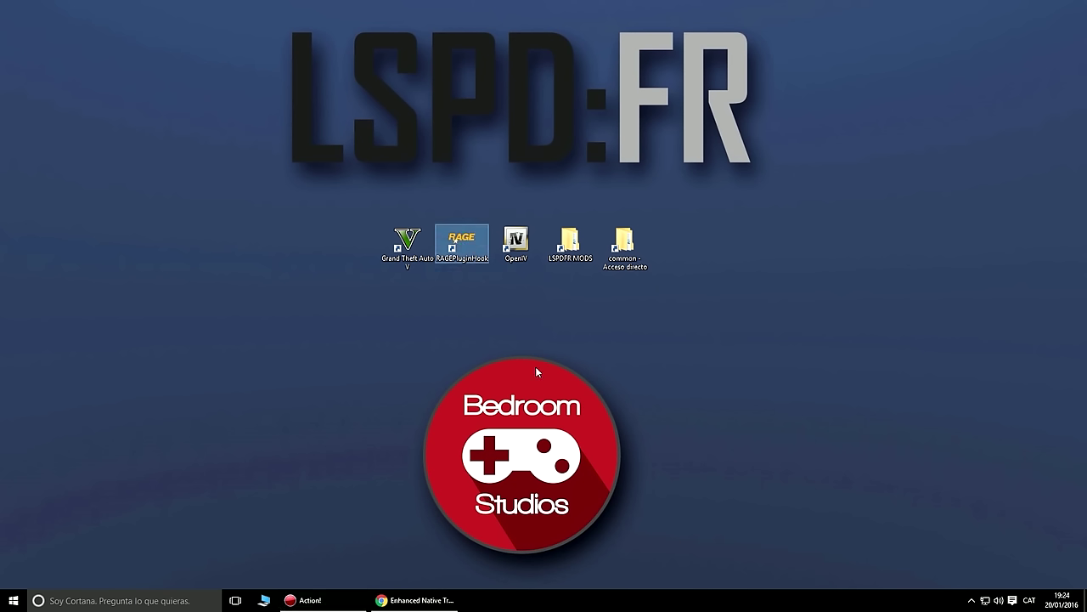
{"action": "left_click", "coordinate": [590, 324]}
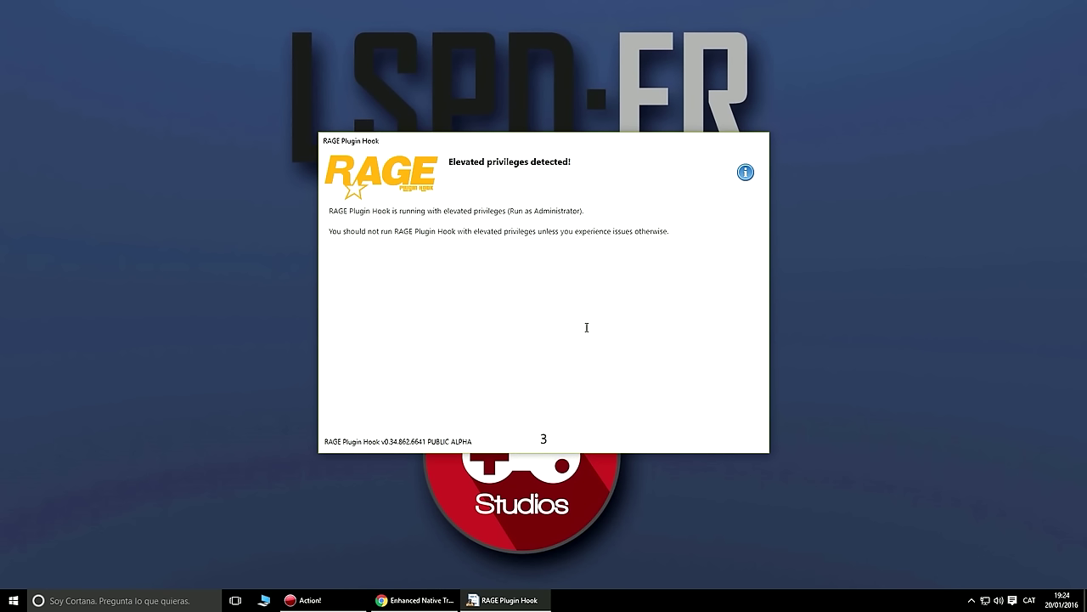